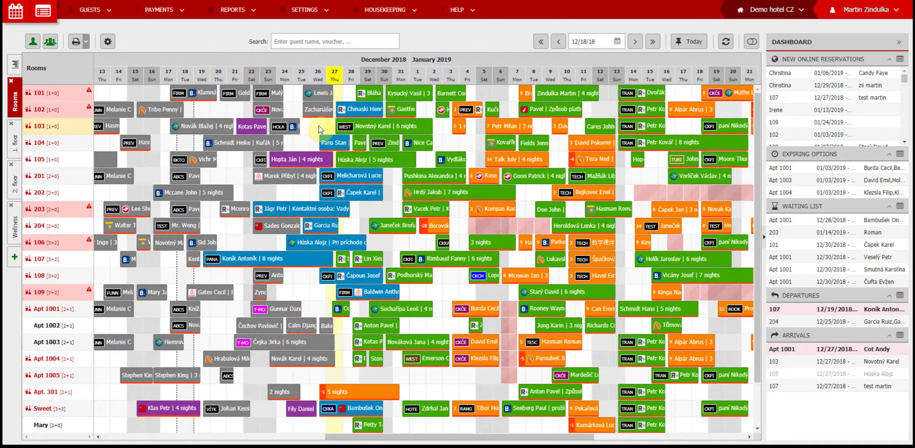
# Open the Wellness calendar and try marking Sauna 3 from 11:40 AM to 1:10 PM on 12/18/2018
pyautogui.click(15, 222)
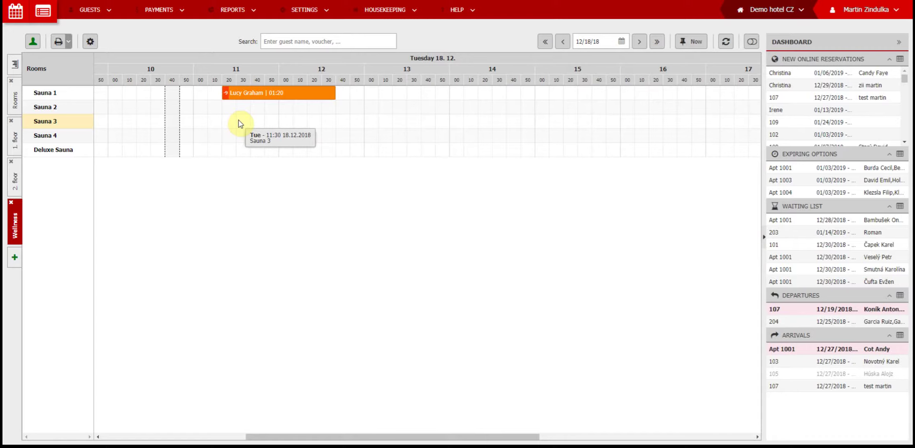
pyautogui.moveTo(257, 125); pyautogui.dragTo(398, 128)
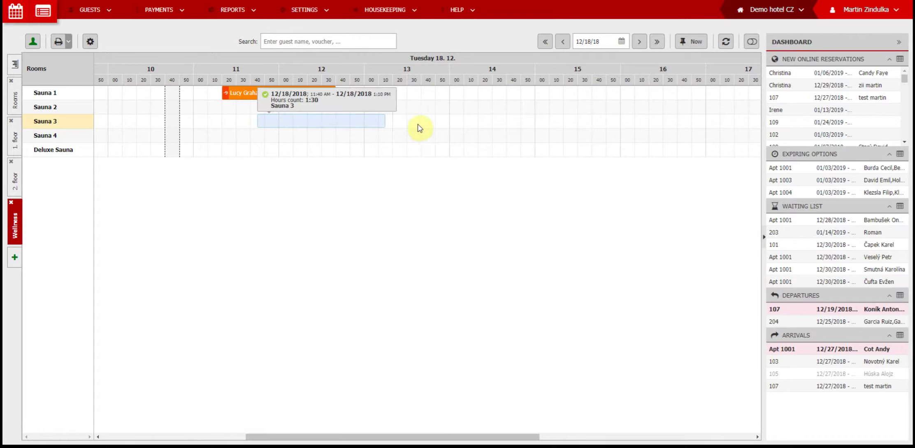
pyautogui.click(259, 121)
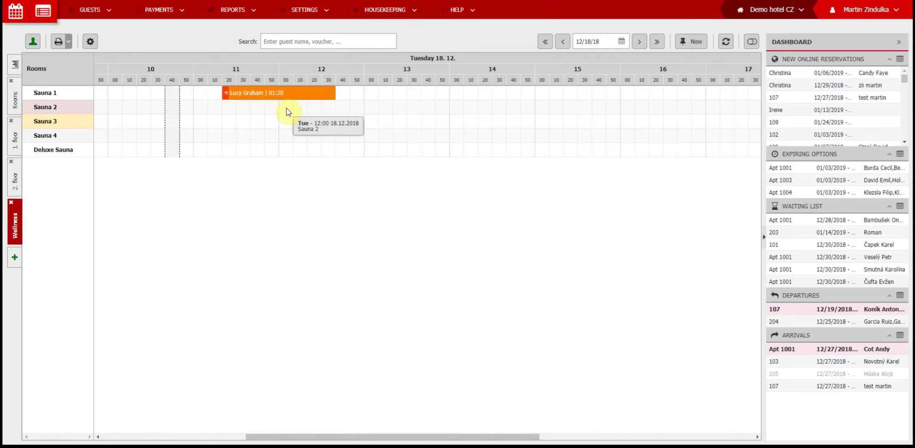
# Confirm the existing Sauna 1 reservation and create a Sauna 3 reservation from 11:40 AM to 12:30 PM on 12/18/2018
pyautogui.rightClick(295, 94)
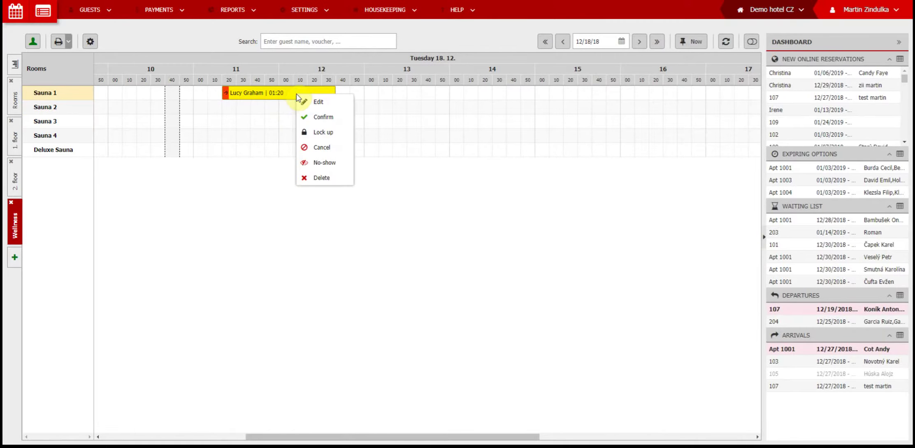
pyautogui.click(327, 116)
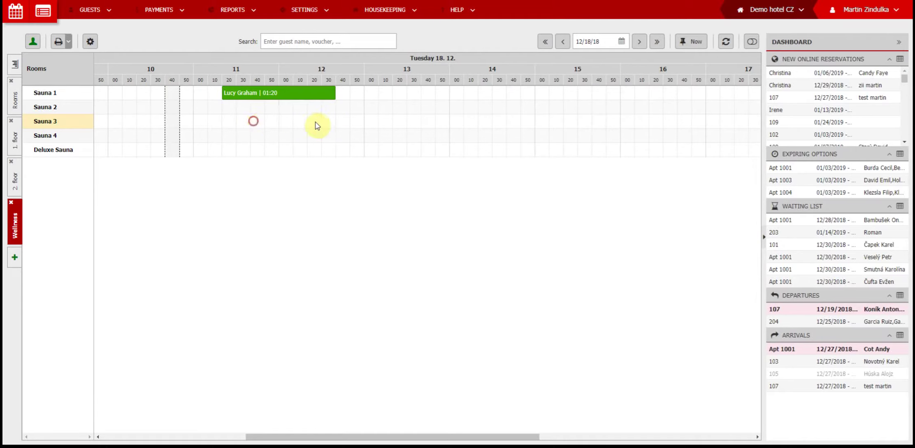
pyautogui.moveTo(255, 122); pyautogui.dragTo(317, 124)
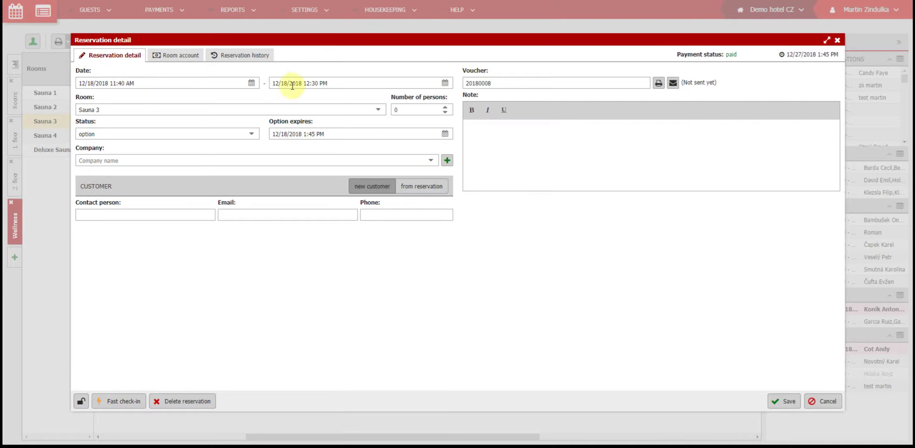
# Set the new reservation's end time to 1:00 PM on 12/18/2018
pyautogui.click(350, 84)
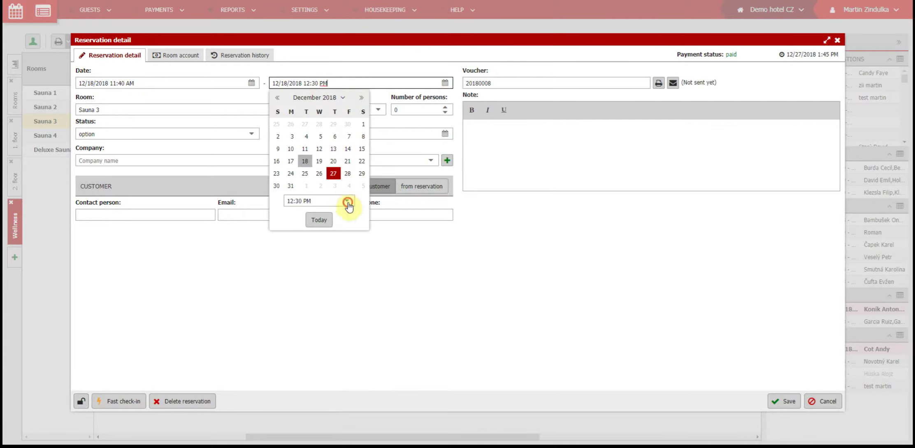
pyautogui.click(347, 202)
pyautogui.scroll(-2, 319, 300)
pyautogui.click(321, 313)
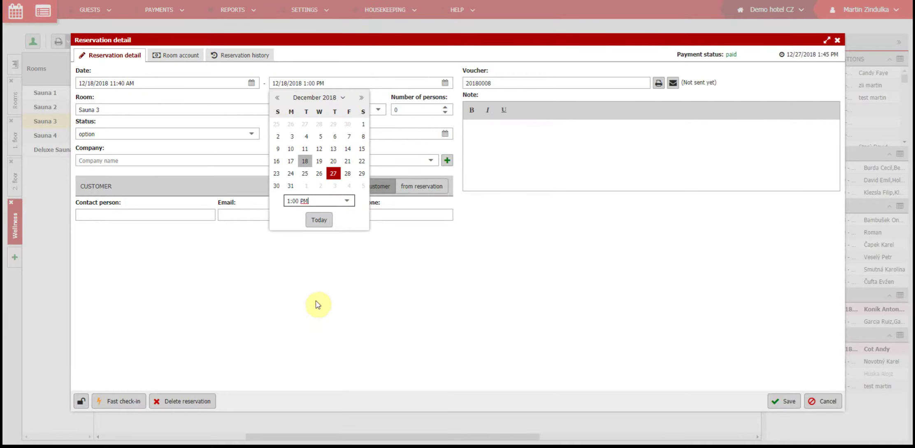
pyautogui.click(240, 318)
# Assign the reservation to Sauna 4 for 5 persons with the status confirmed
pyautogui.click(378, 109)
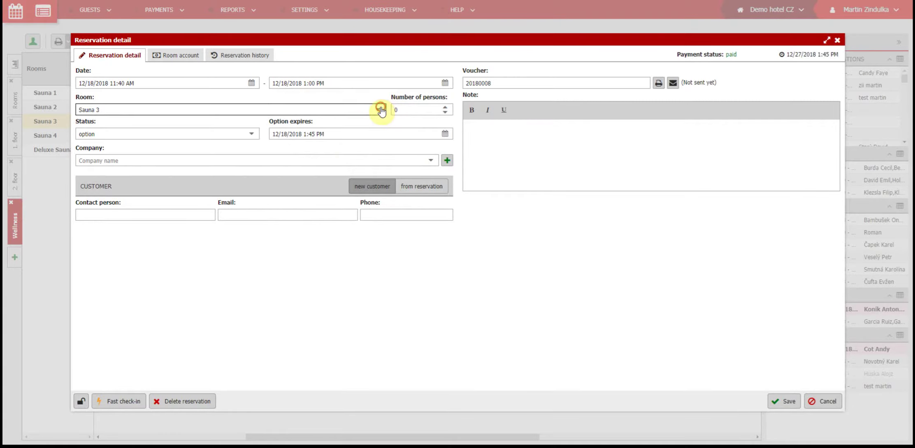
pyautogui.click(210, 180)
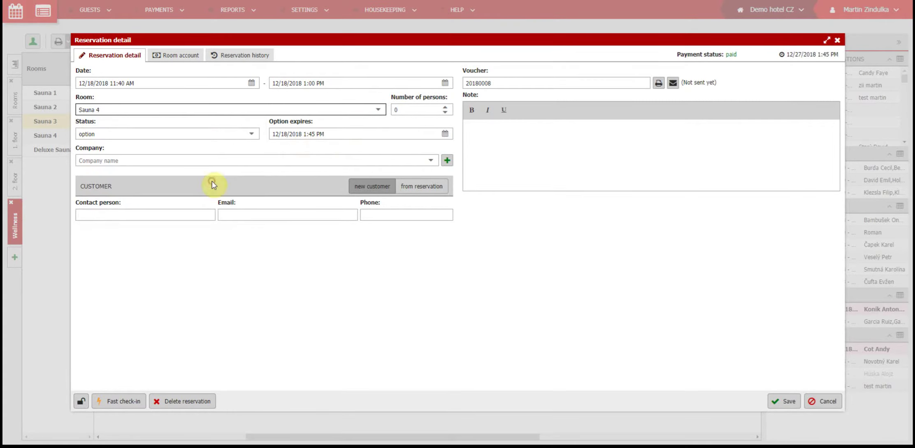
pyautogui.click(409, 111)
pyautogui.write('5')
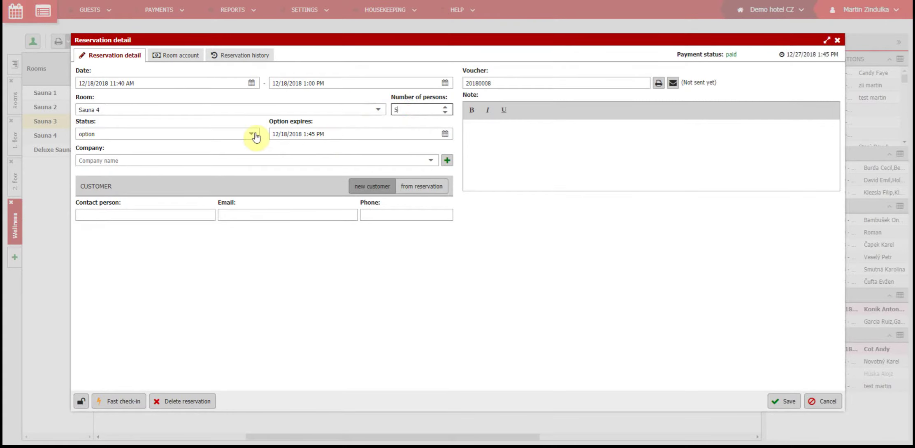
pyautogui.click(252, 134)
pyautogui.click(255, 154)
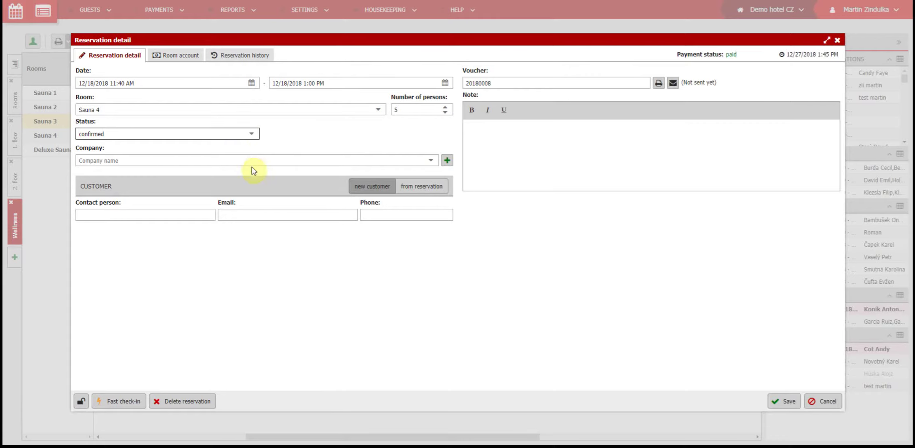
# Set the reservation's company to PREVIO s.r.o. and add the note "There might be more than 5 people coming"
pyautogui.click(251, 161)
pyautogui.write('PREVIO s.r.o.')
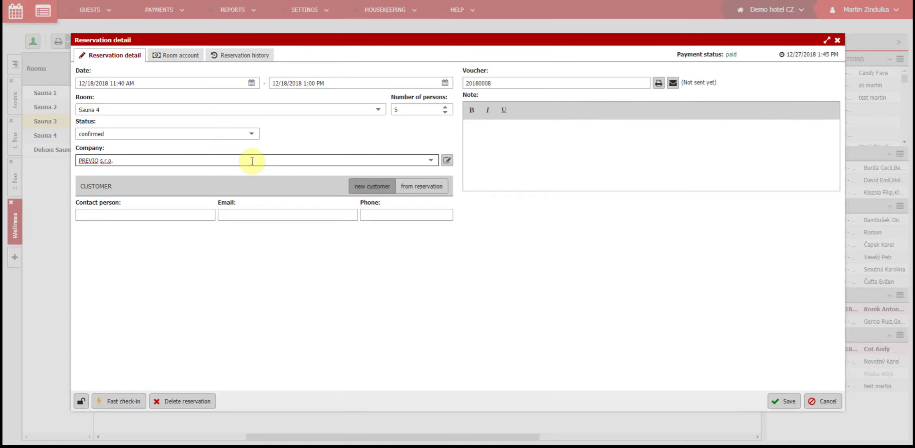
pyautogui.click(542, 153)
pyautogui.write('There might be more than 5 people coming')
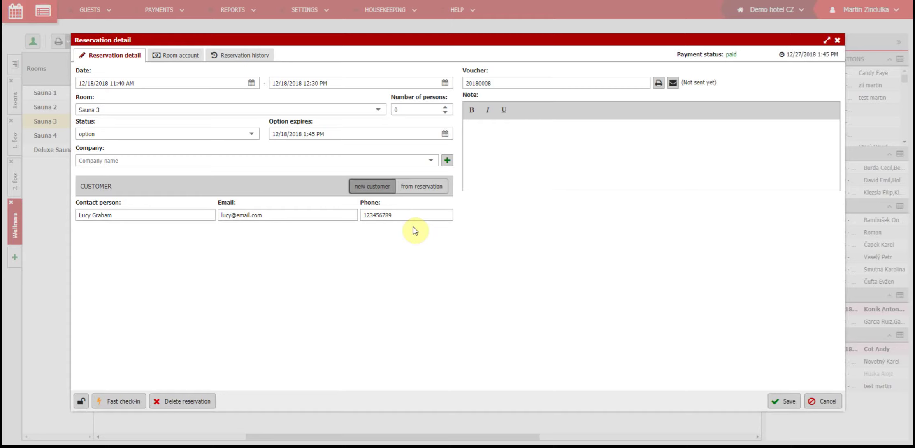
# Link the customer from the room 202 reservation of 12/16/2018 - 12/21/2018 and assign that guest as contact person
pyautogui.click(437, 189)
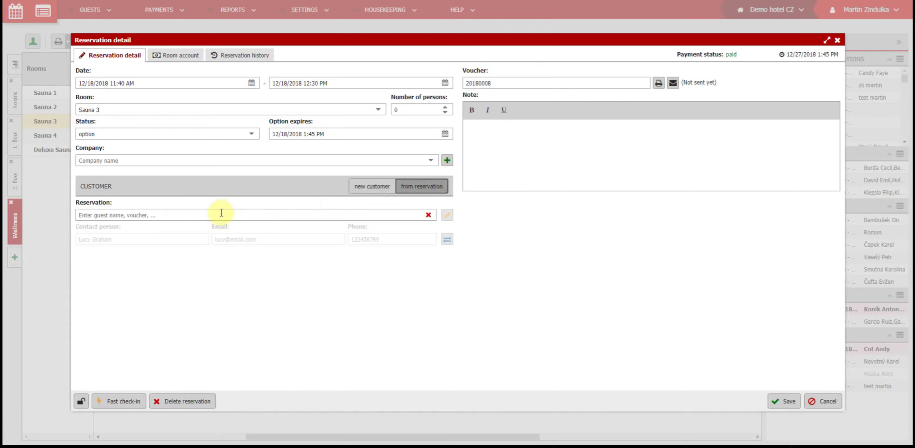
pyautogui.click(217, 214)
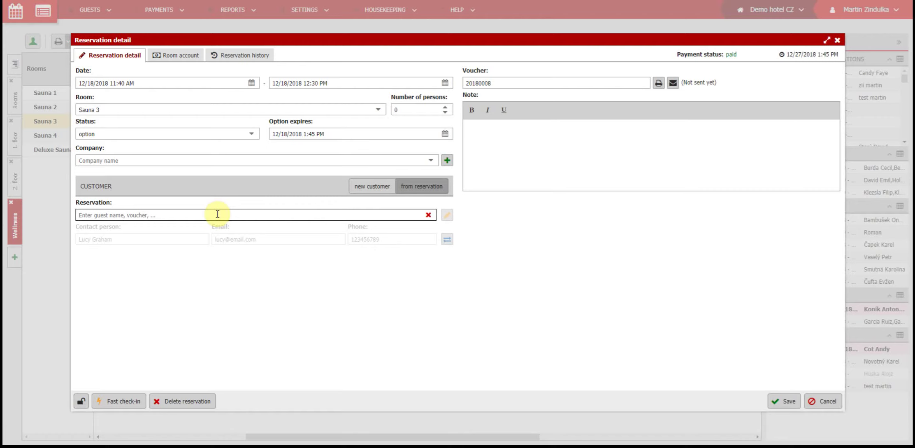
pyautogui.write('carlos')
pyautogui.click(224, 222)
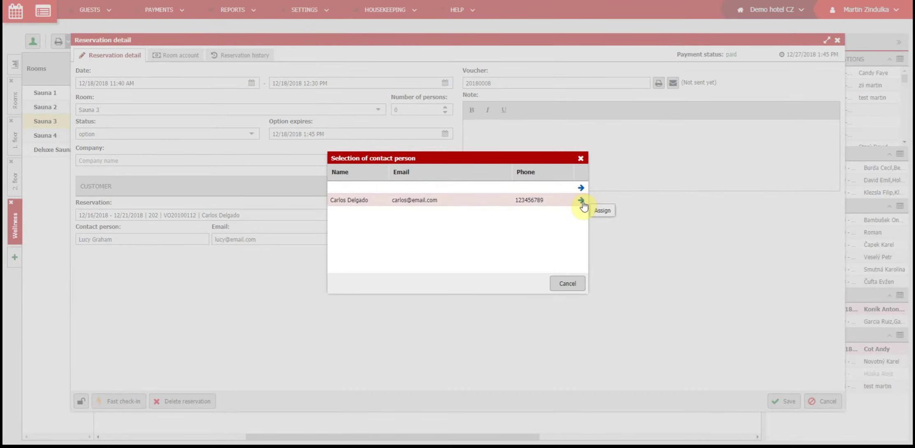
pyautogui.click(582, 201)
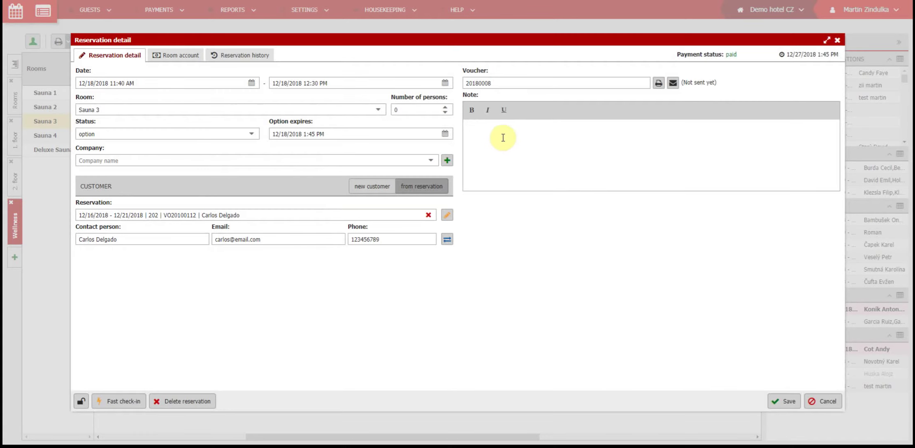
# Add the service SAUNA 1 hodina to the reservation's room account
pyautogui.click(183, 57)
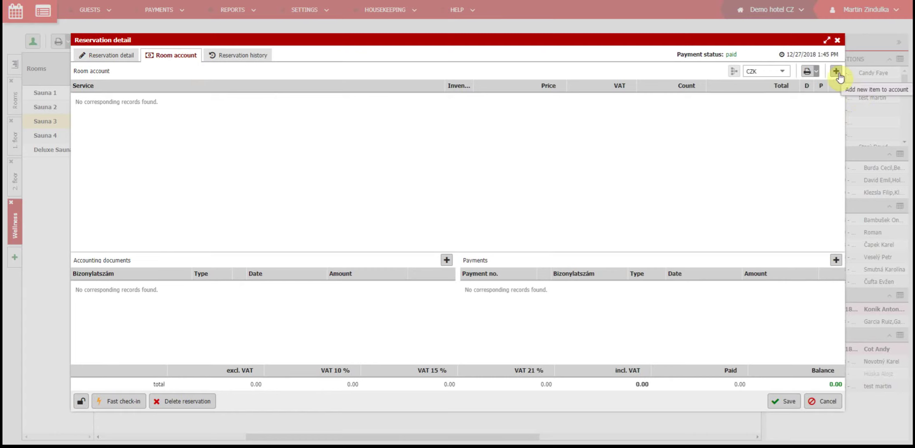
pyautogui.click(836, 71)
pyautogui.write('sau')
pyautogui.press('Return')
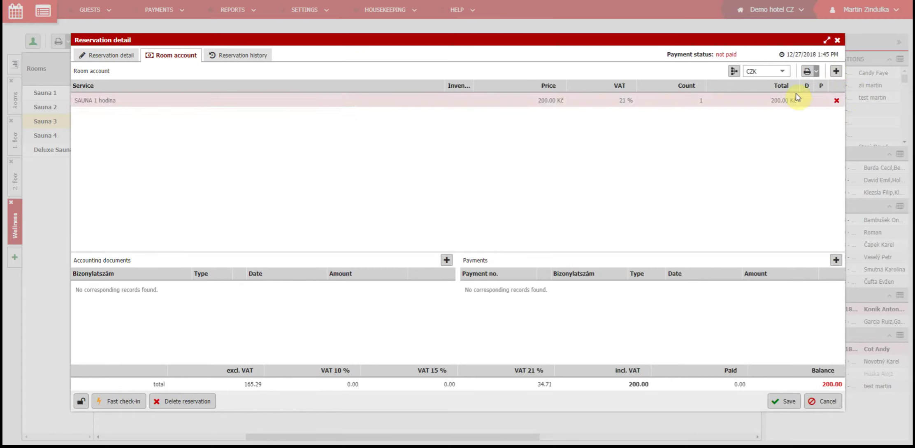
# Look at how an accounting document and a payment are added to the room account, without adding either
pyautogui.click(447, 260)
pyautogui.click(697, 235)
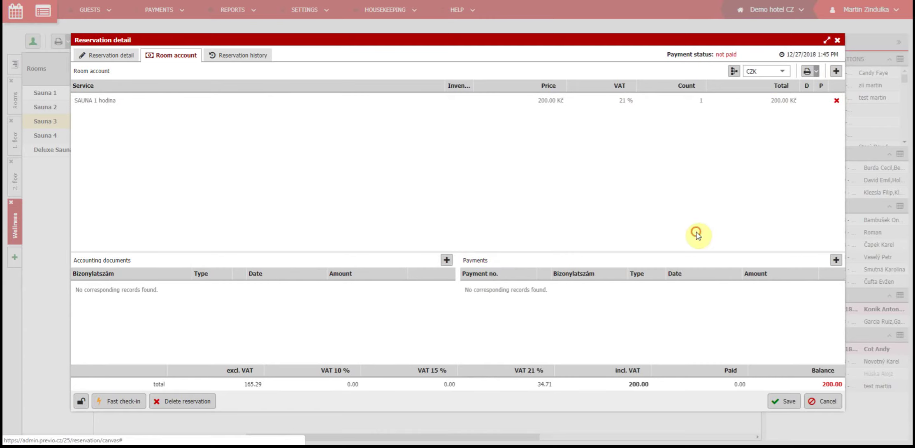
pyautogui.click(836, 260)
pyautogui.click(775, 311)
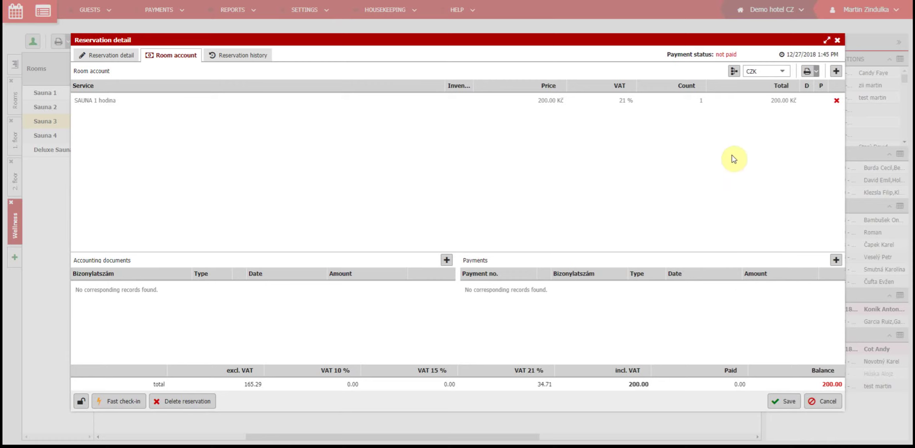
# Move the SAUNA 1 hodina item from the sauna account to the guest's linked room reservation
pyautogui.click(733, 72)
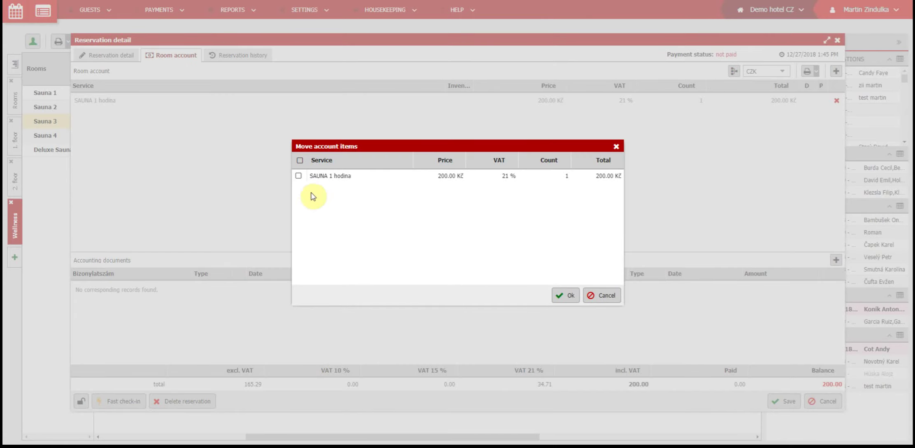
pyautogui.click(298, 176)
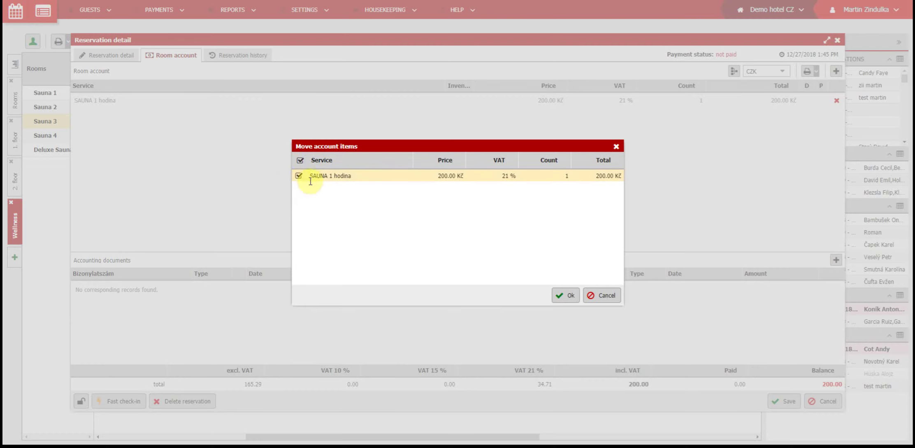
pyautogui.click(567, 295)
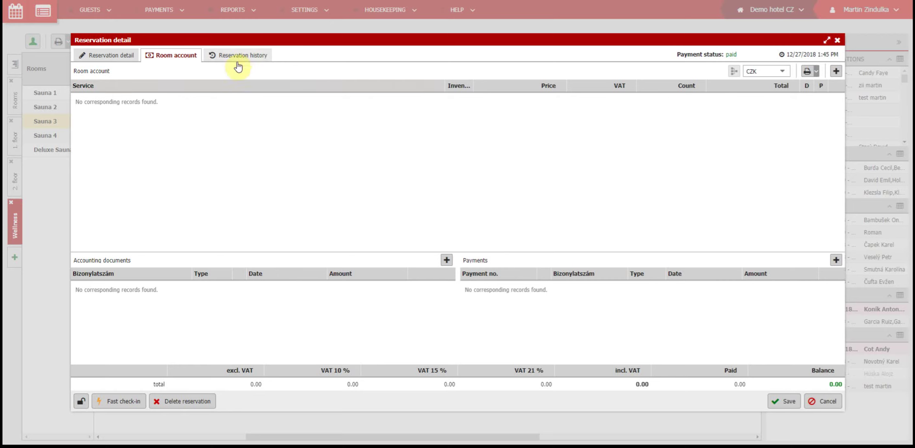
# Examine the details of the most recent edit in the reservation history
pyautogui.click(241, 61)
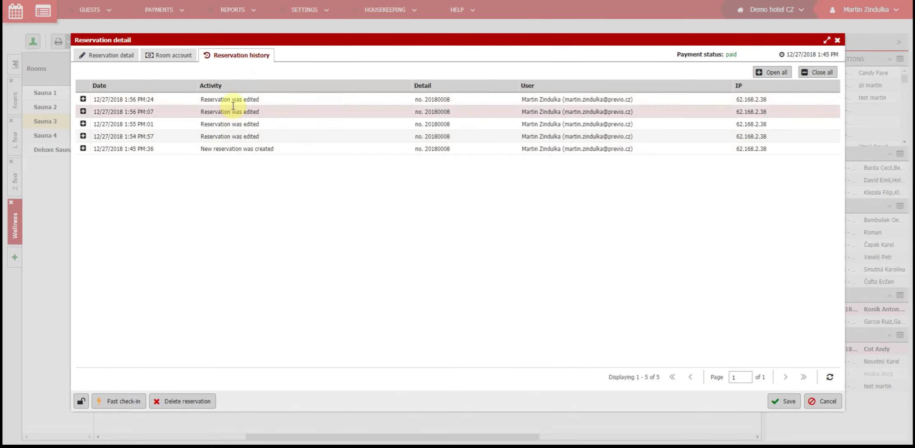
pyautogui.click(83, 99)
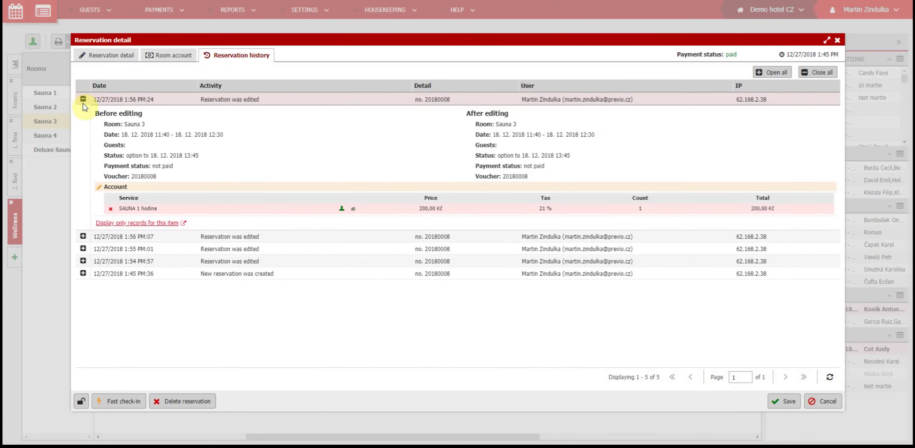